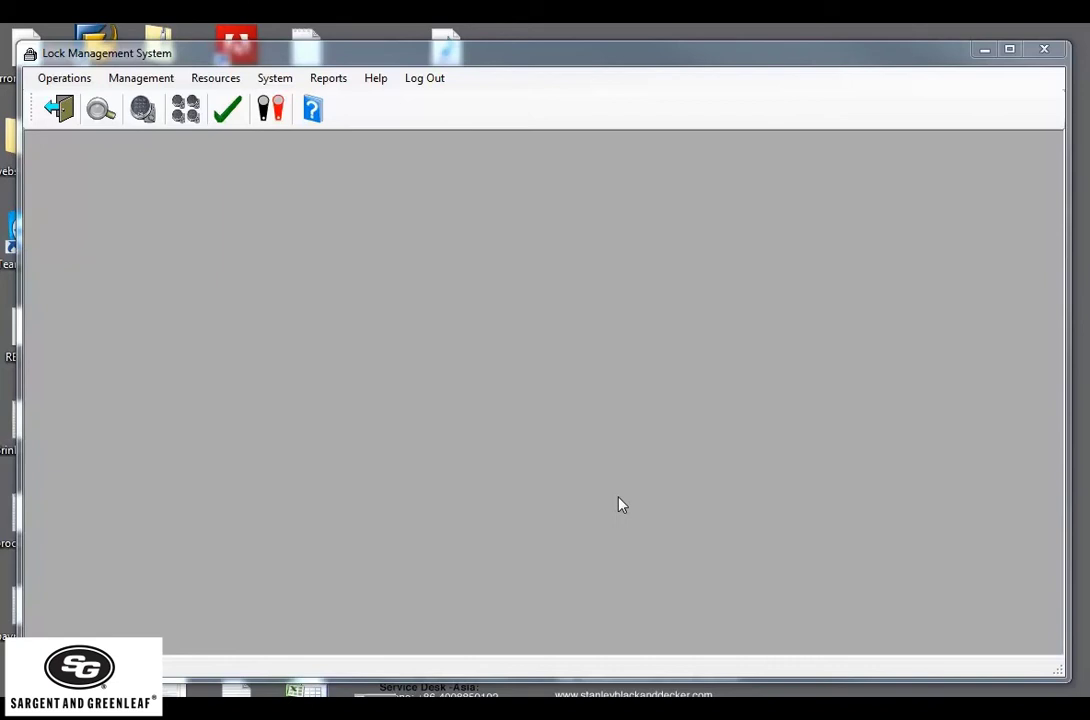
Add a new lock resource with Lock ID 22182222, save it and close the lock list
left_click(215, 80)
left_click(238, 163)
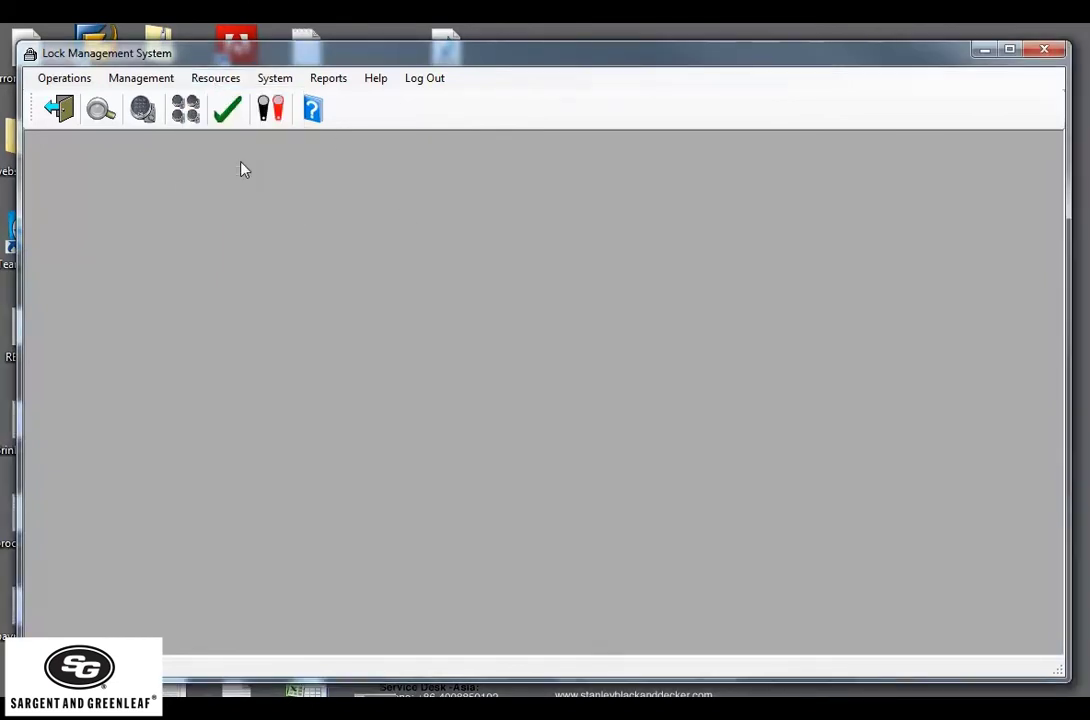
left_click_drag(254, 47, 518, 161)
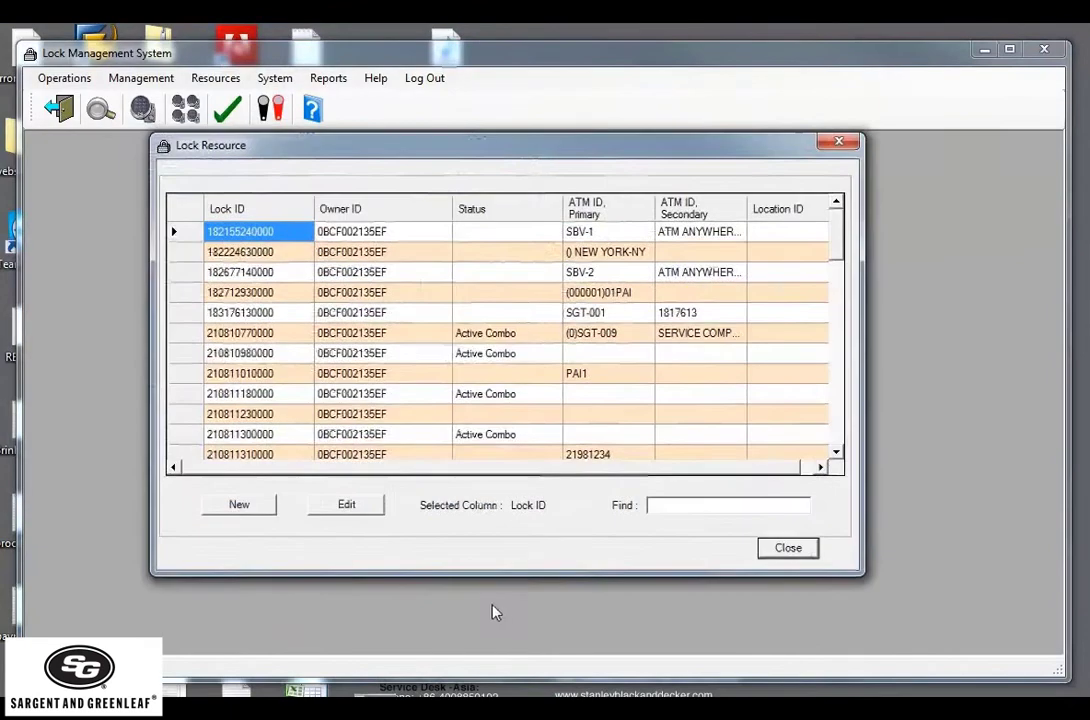
left_click(243, 511)
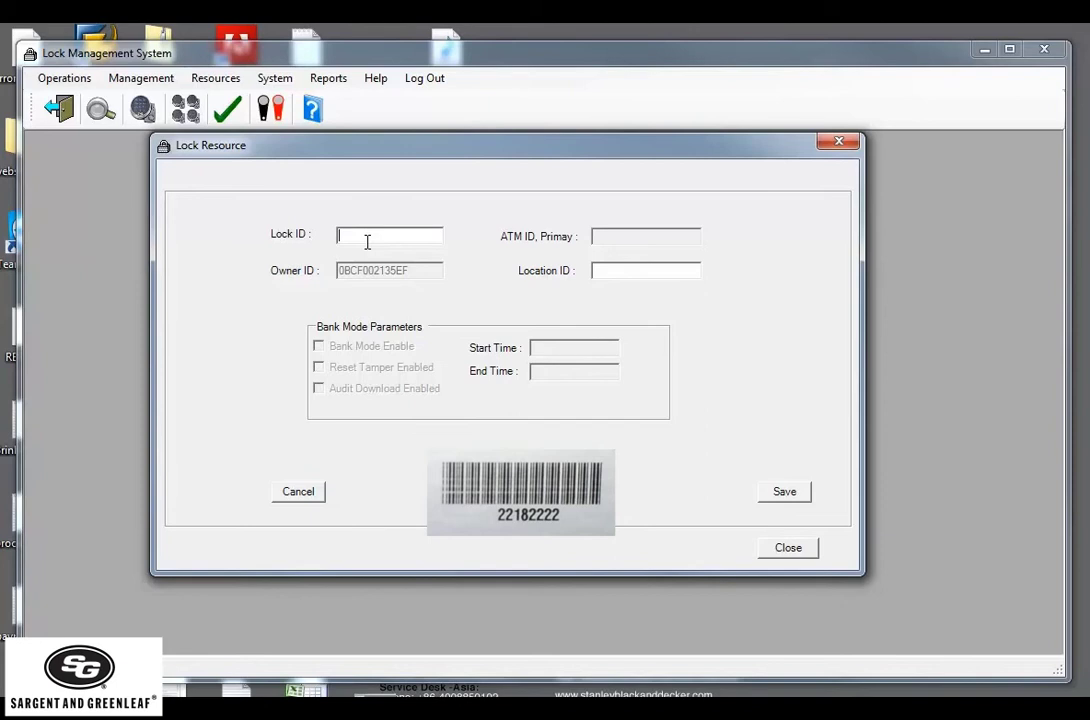
type("22182222")
left_click(786, 500)
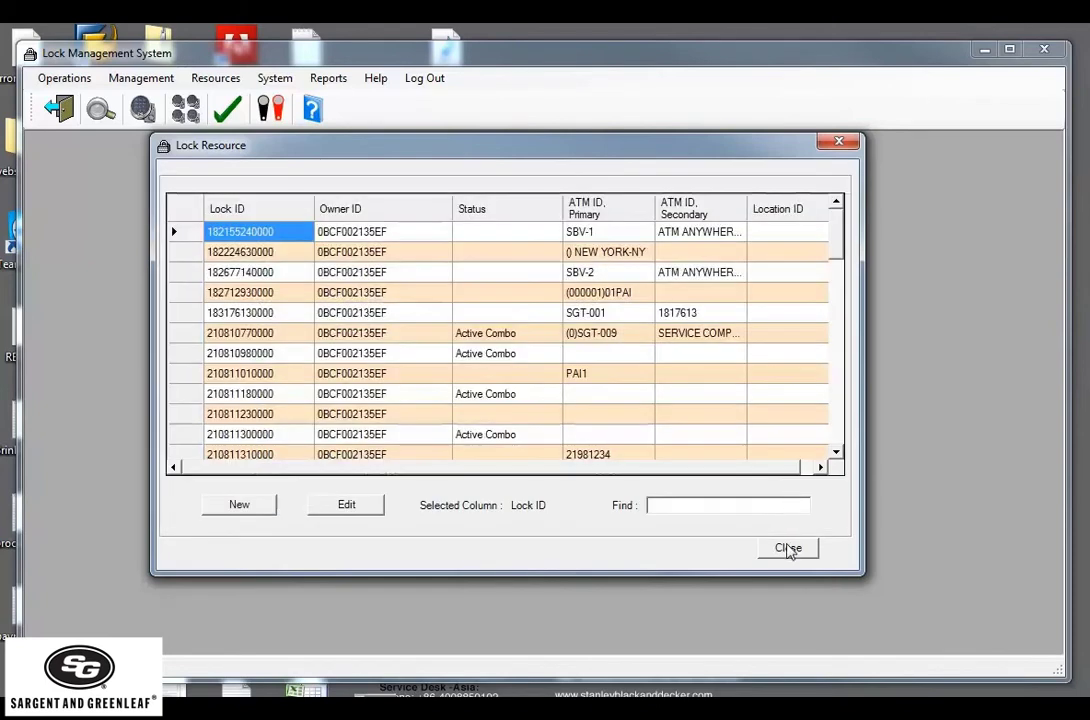
left_click(788, 547)
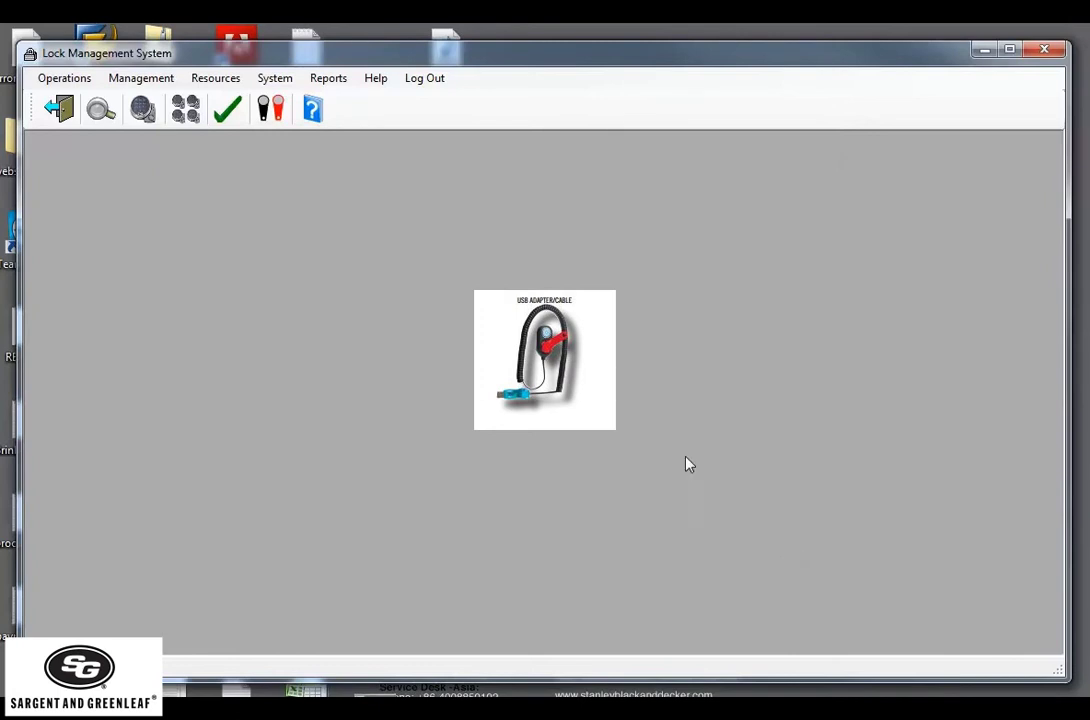
left_click(160, 82)
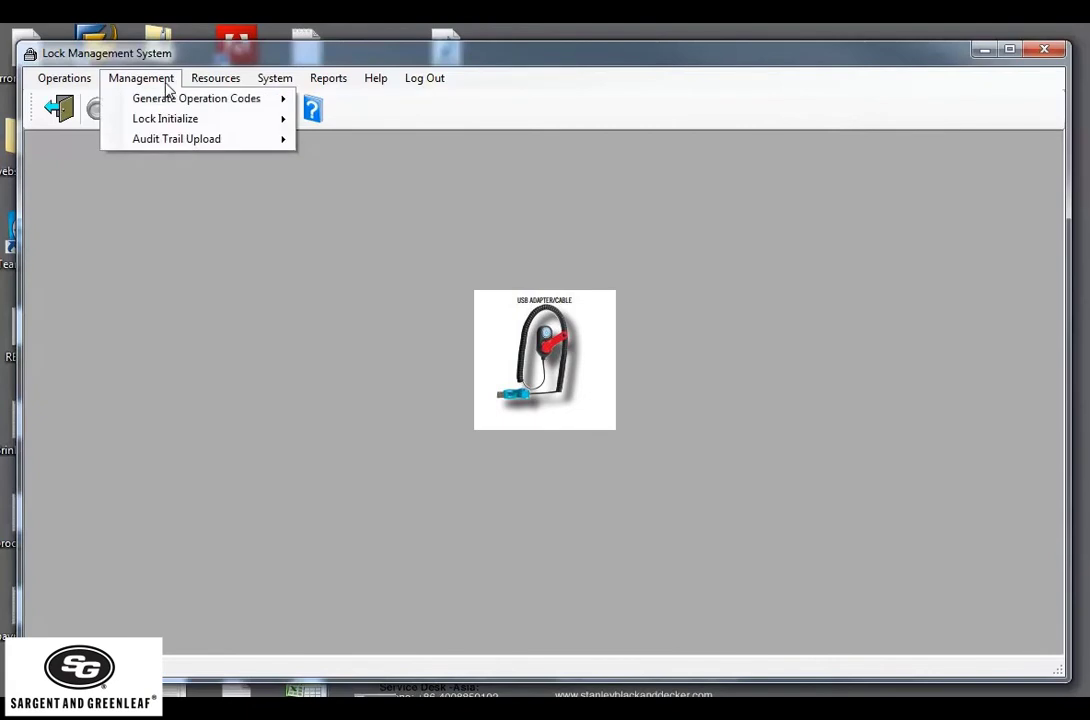
mouse_move(163, 122)
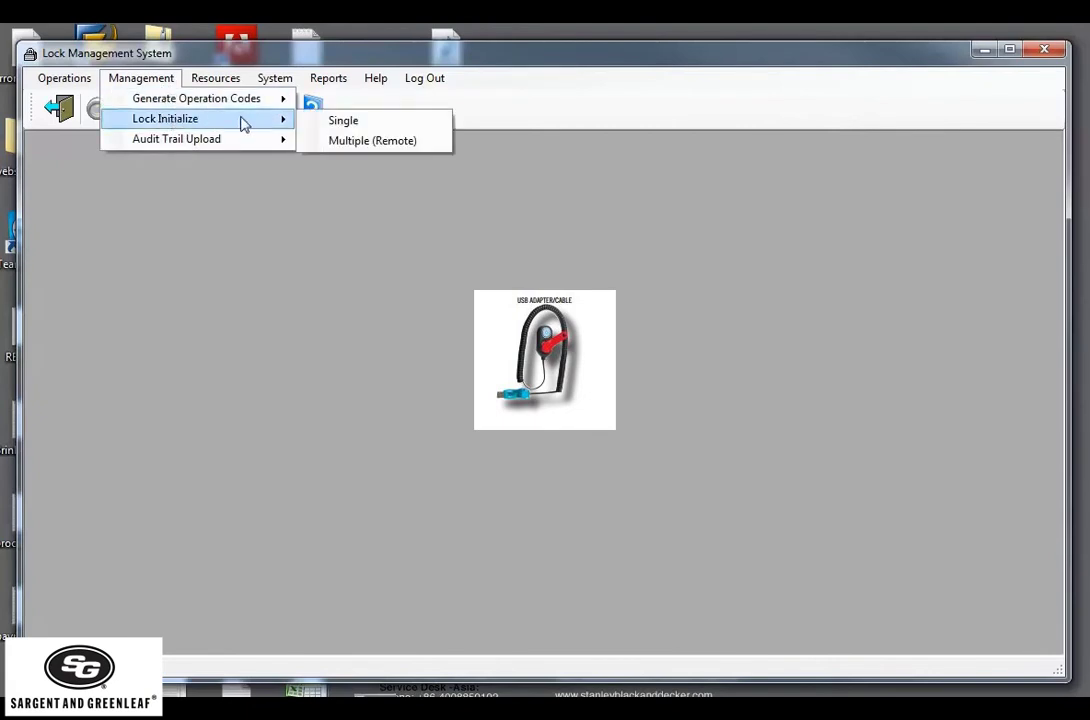
left_click(345, 121)
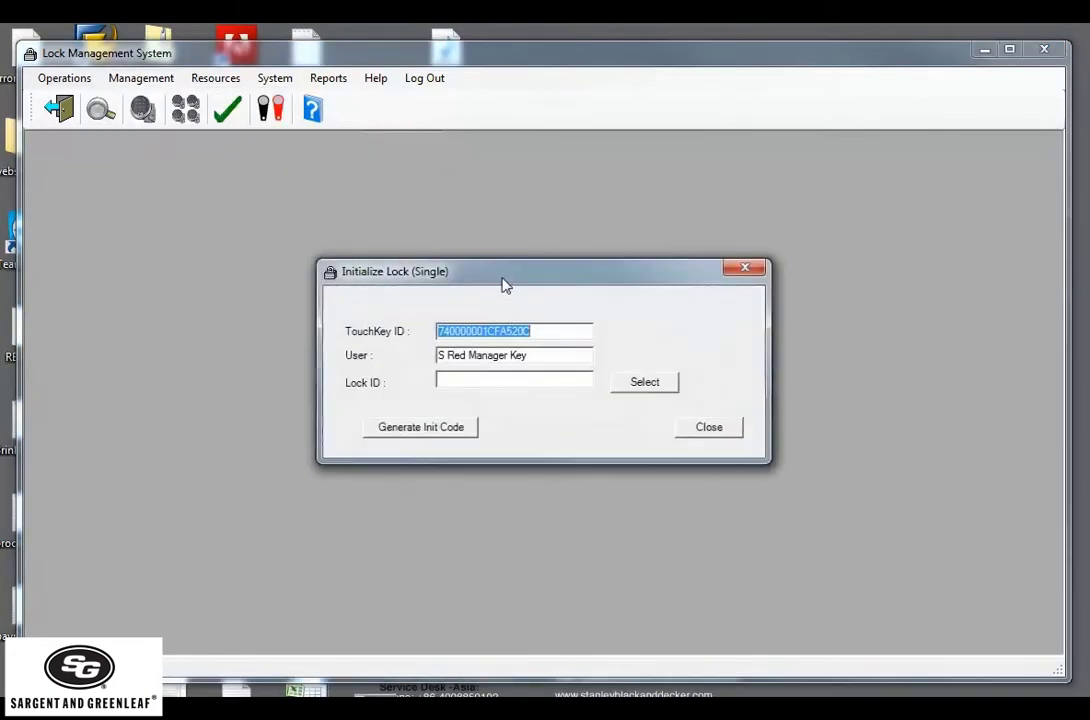
left_click_drag(498, 275, 460, 198)
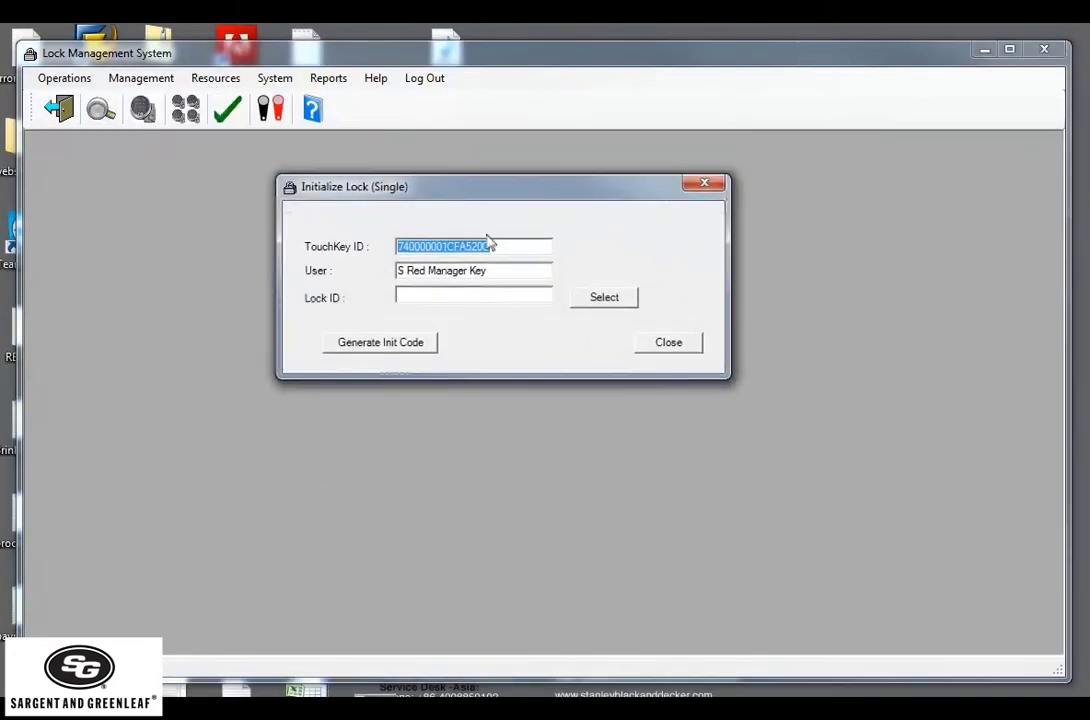
left_click(605, 300)
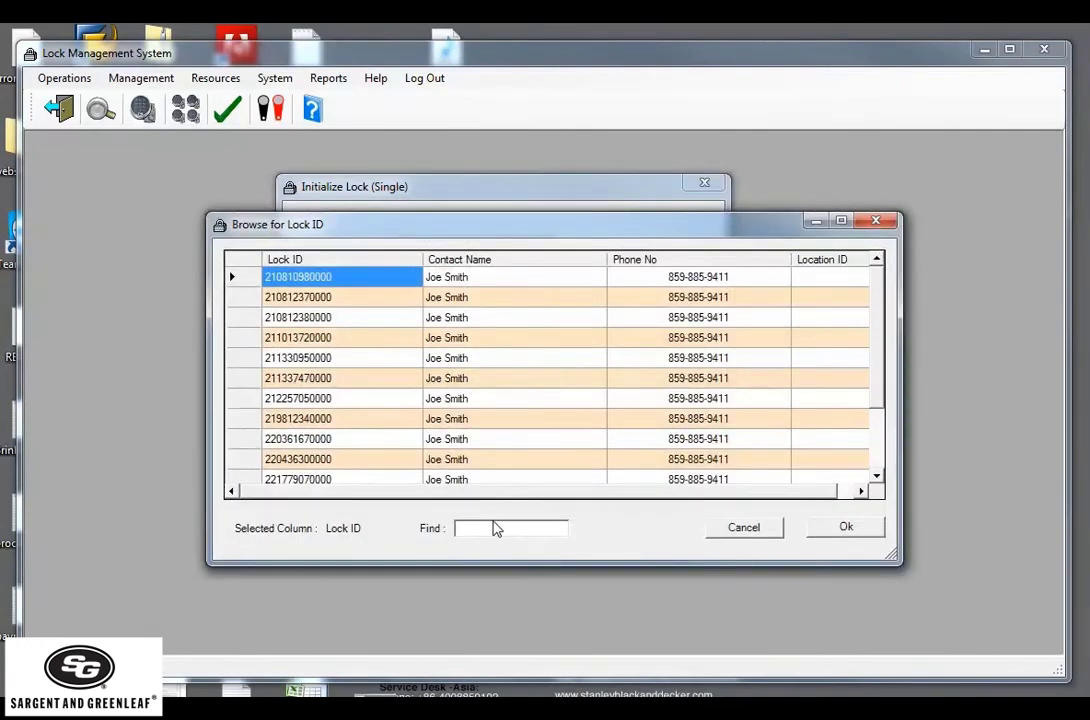
type("221")
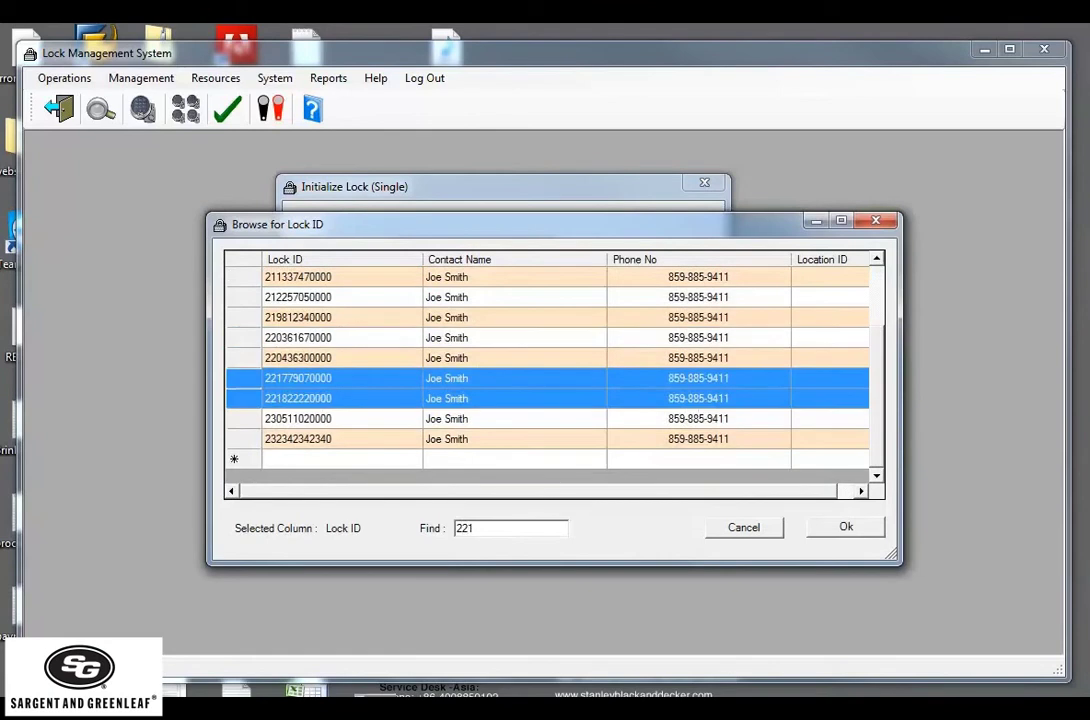
type("8222")
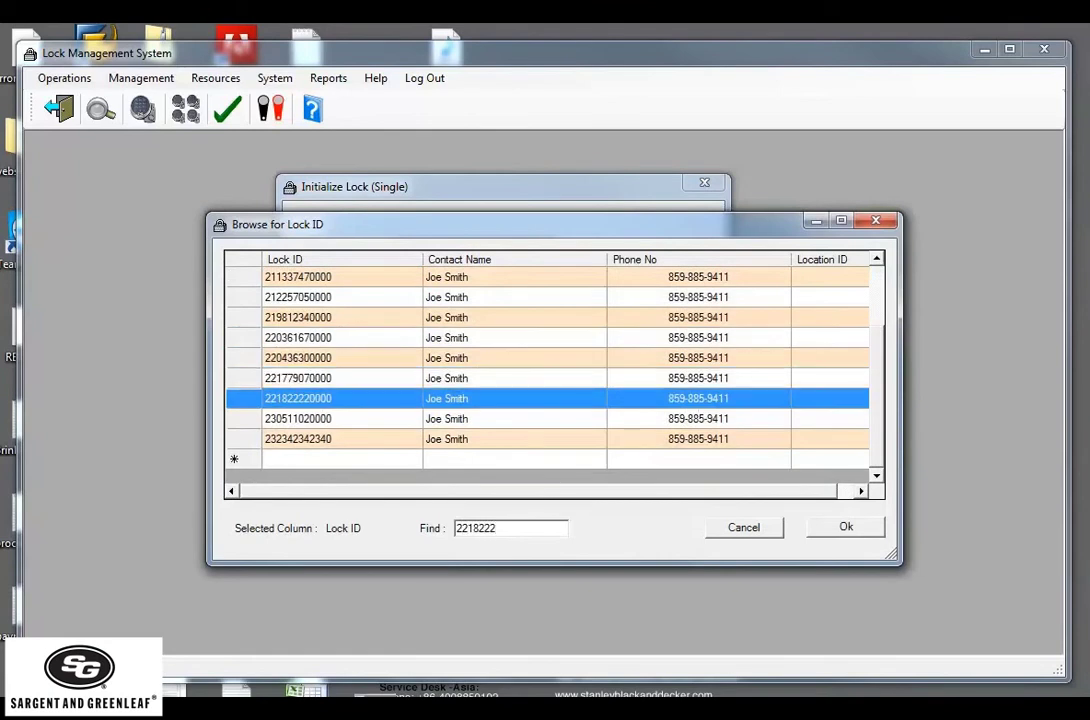
left_click(234, 400)
left_click(846, 530)
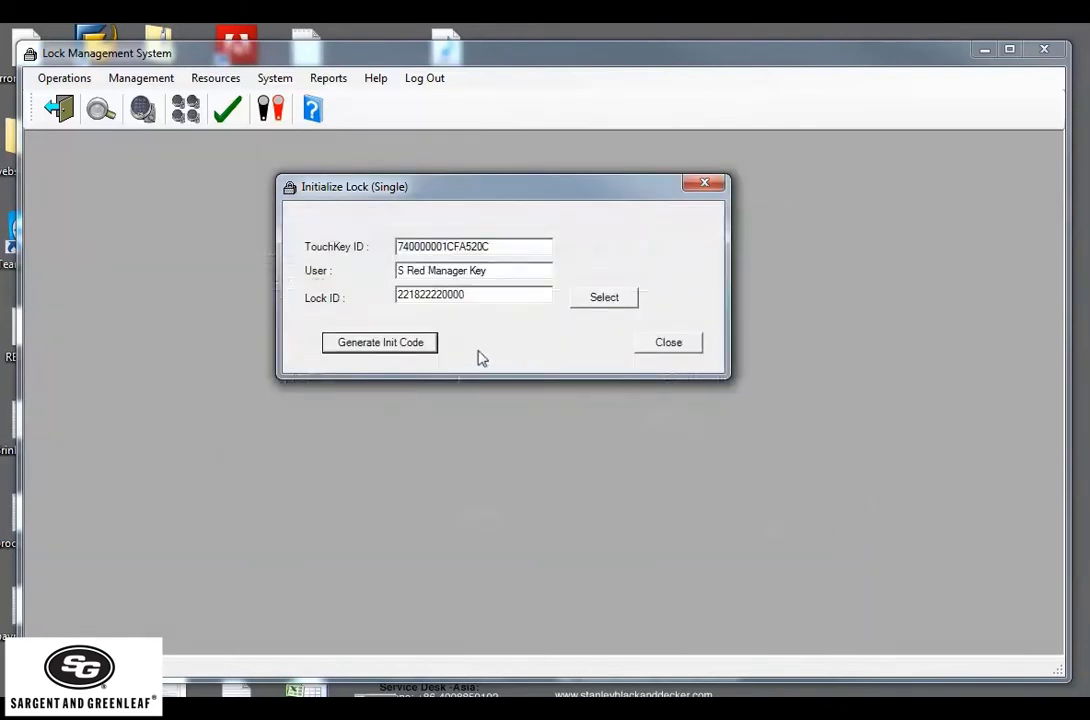
left_click(392, 348)
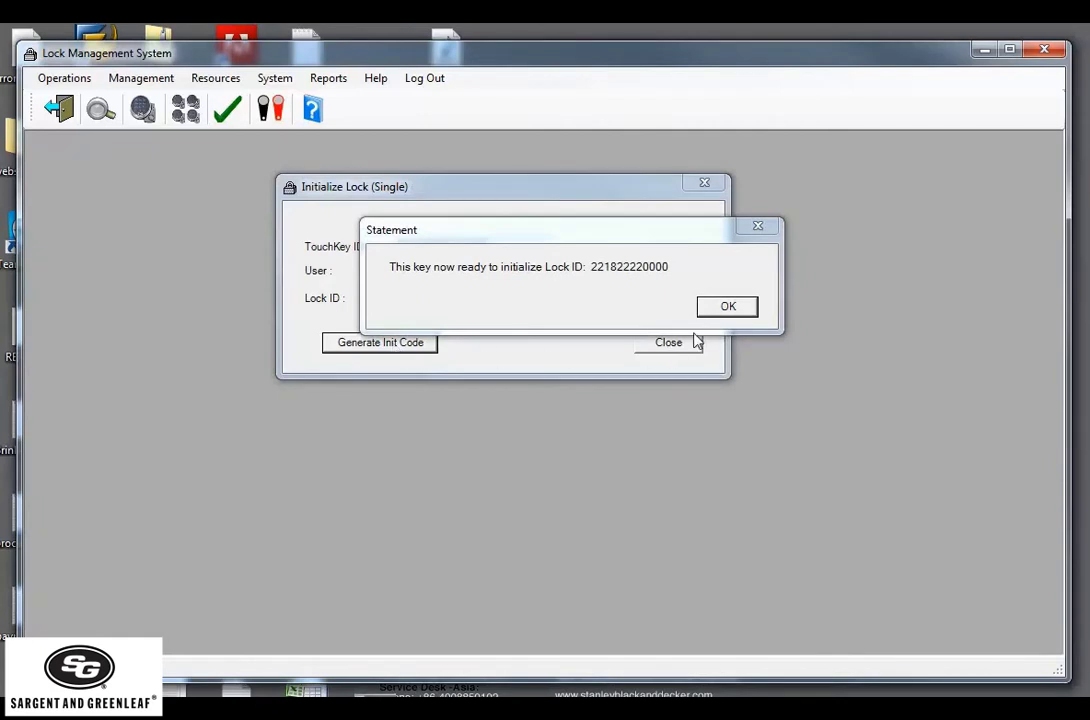
left_click(727, 311)
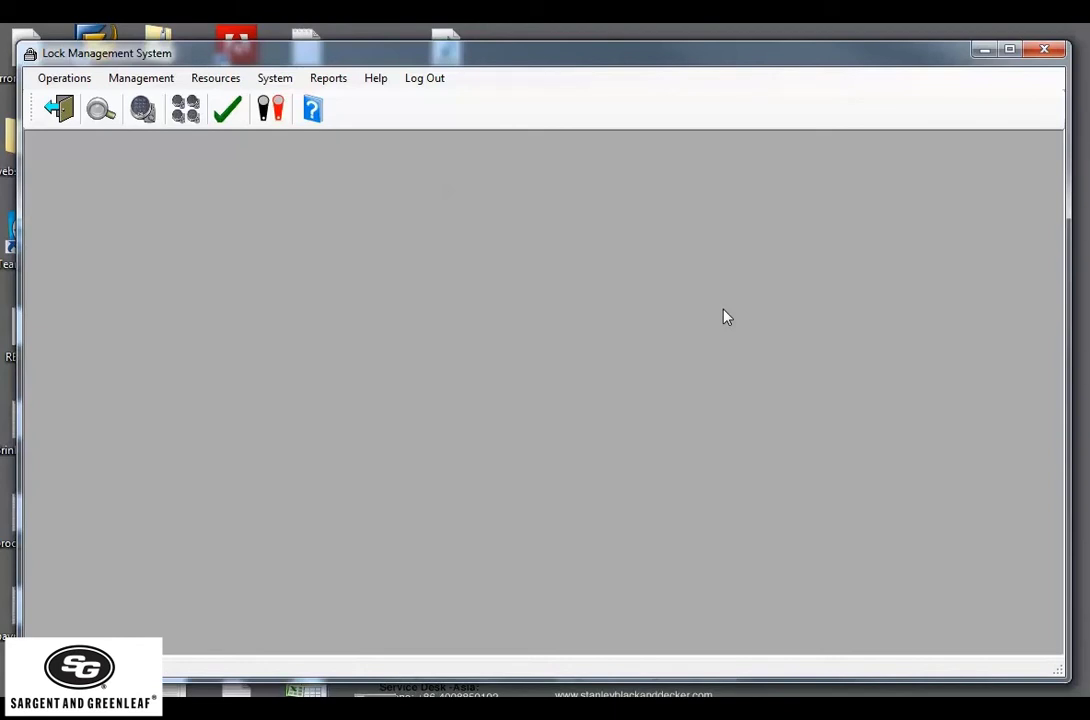
left_click(70, 80)
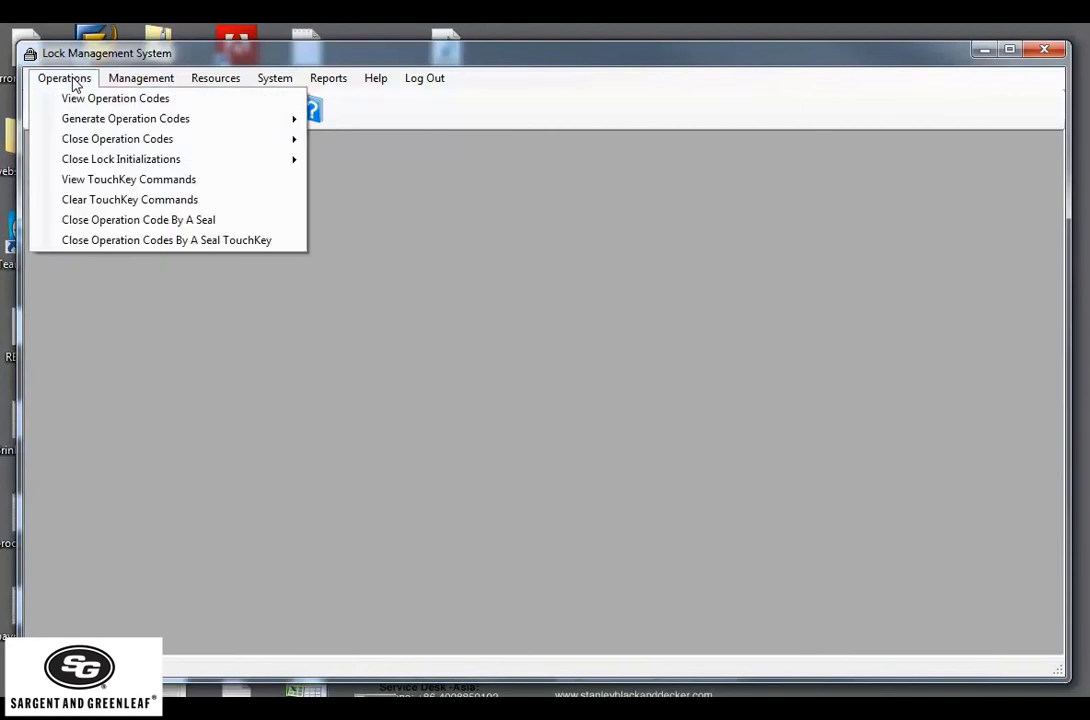
mouse_move(85, 161)
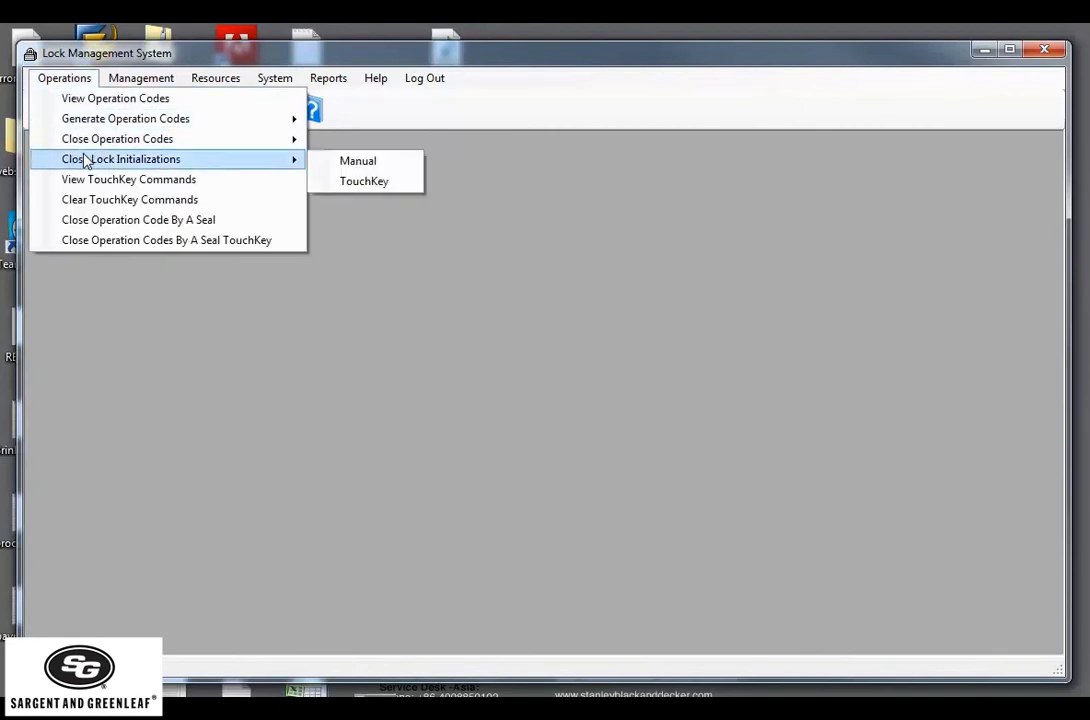
left_click(358, 163)
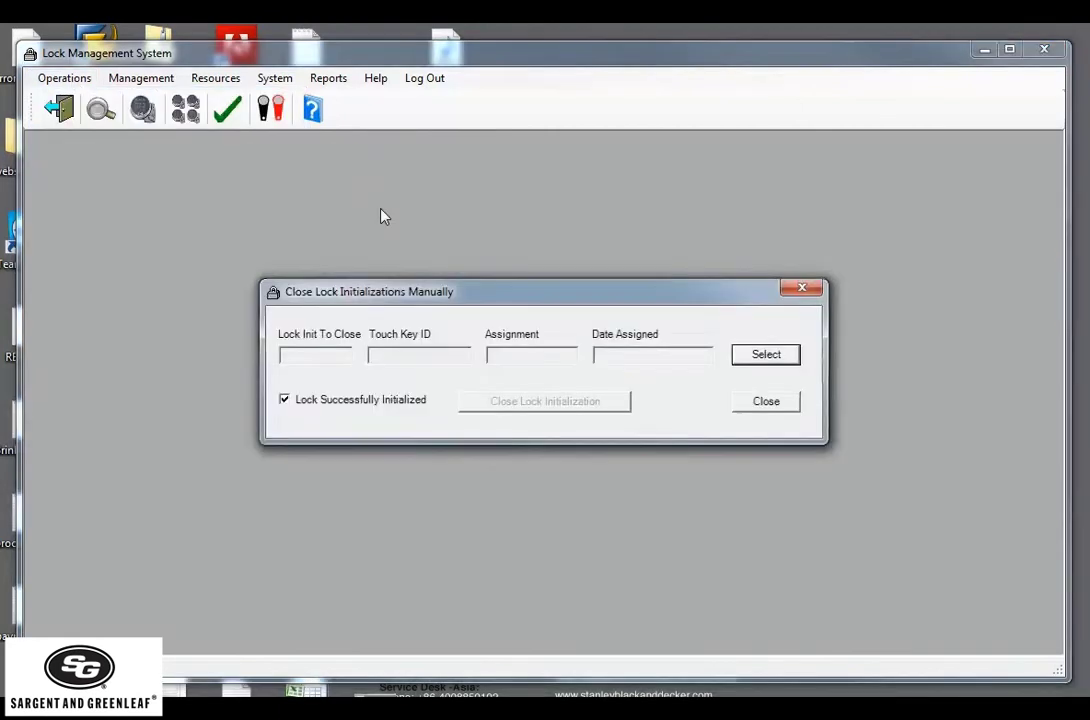
left_click(764, 357)
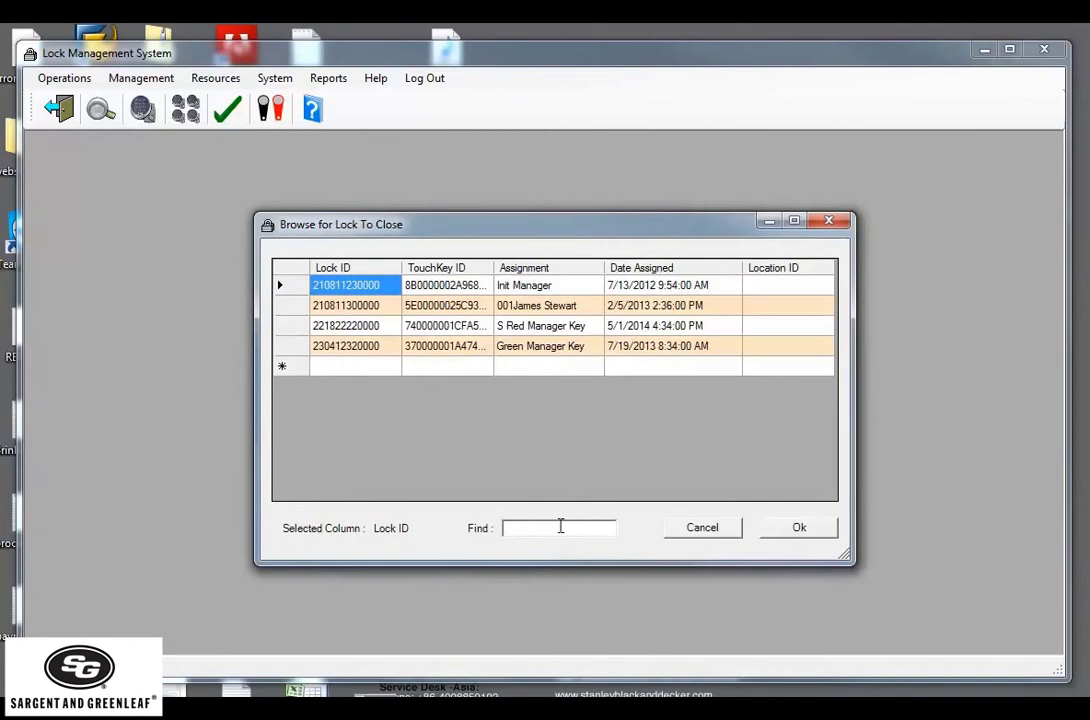
type("22")
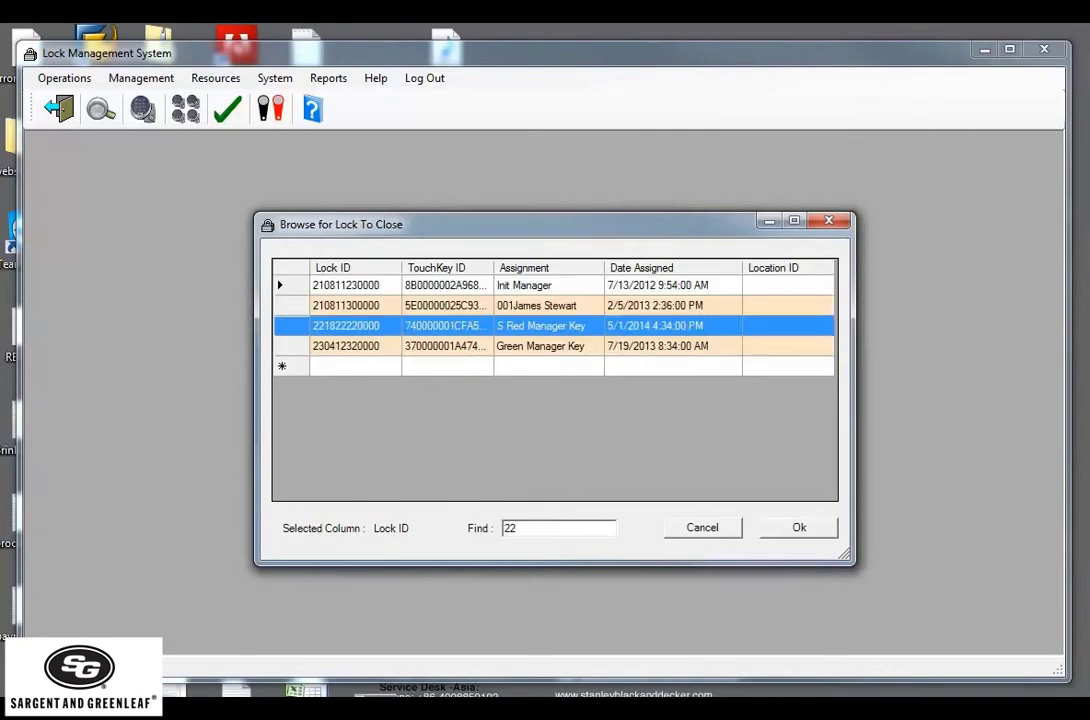
type("18")
left_click(801, 527)
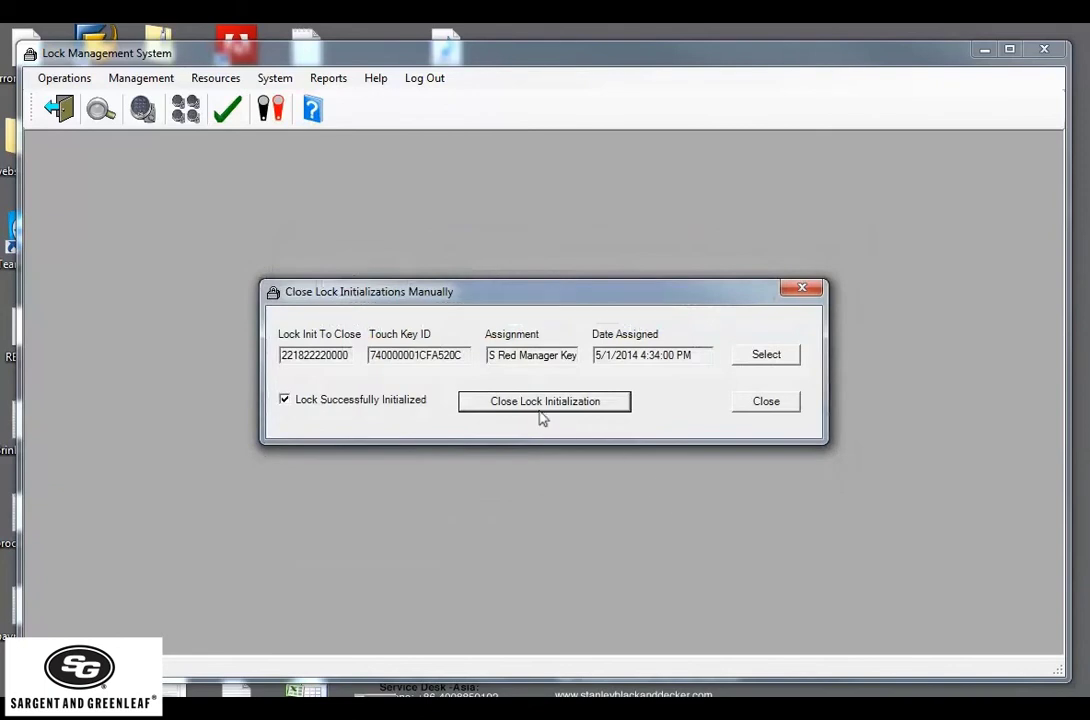
left_click(540, 413)
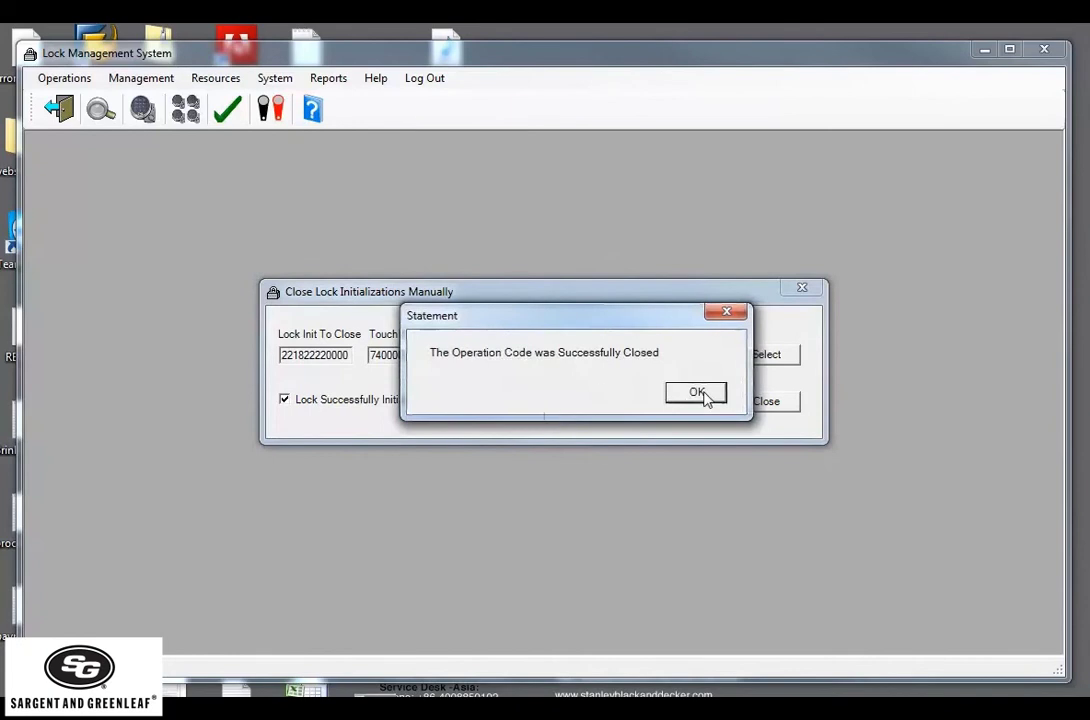
left_click(703, 395)
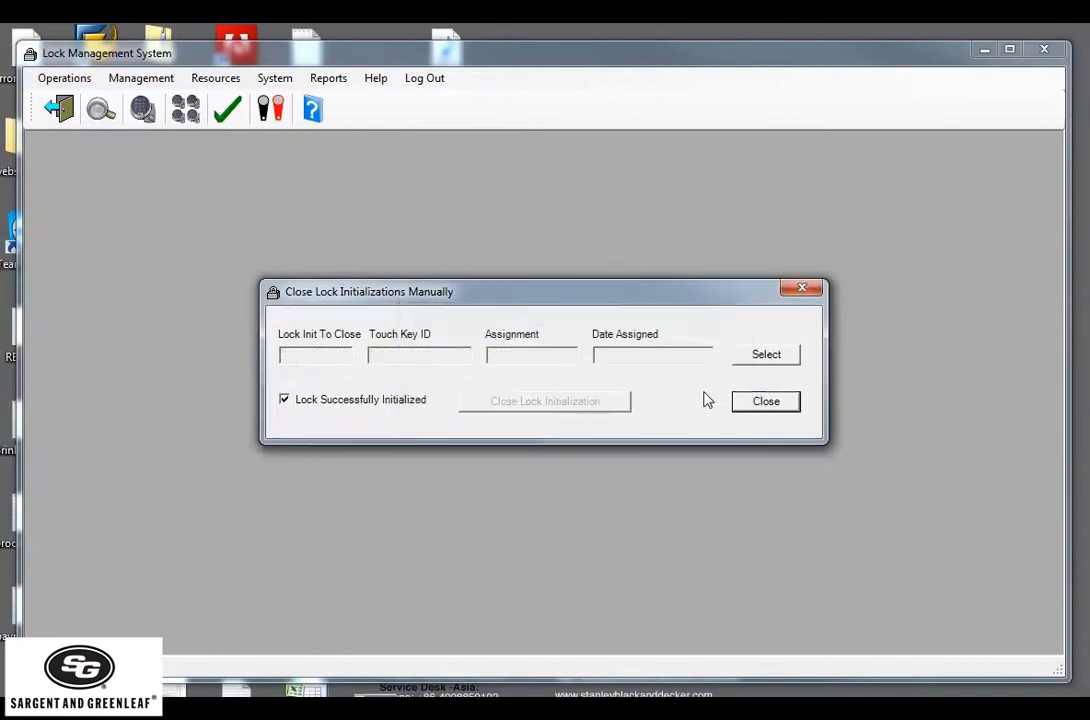
left_click(767, 404)
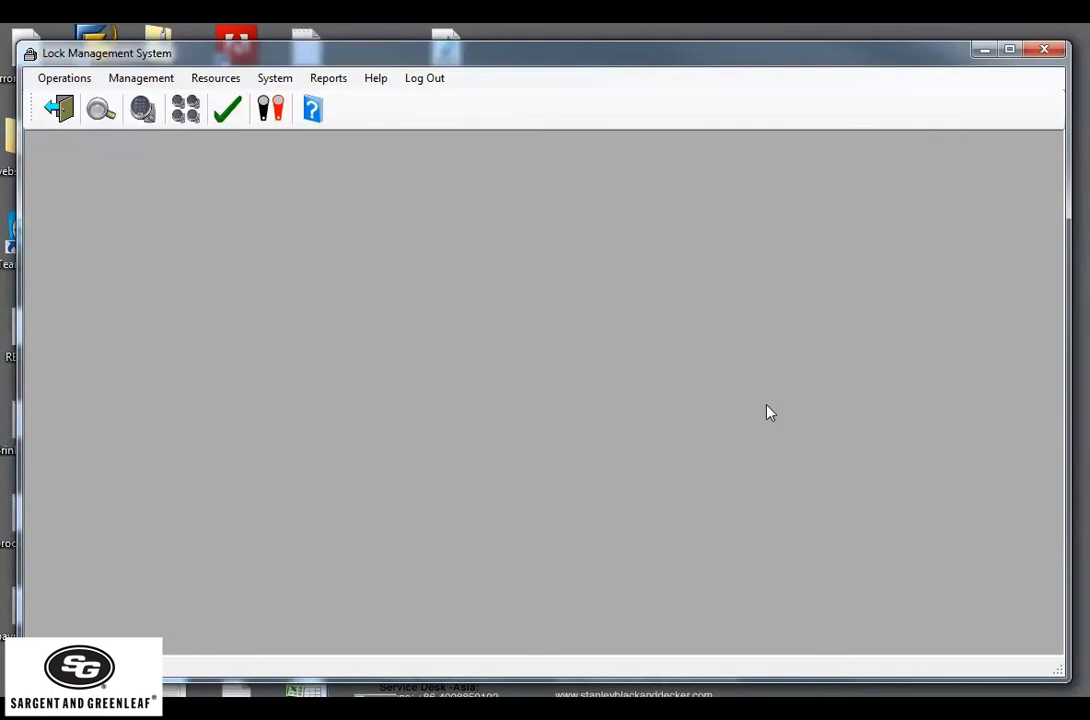
Start a new ATM resource with primary ATM ID TK45386 and site name Bobs Gas and Go
left_click(216, 84)
left_click(230, 141)
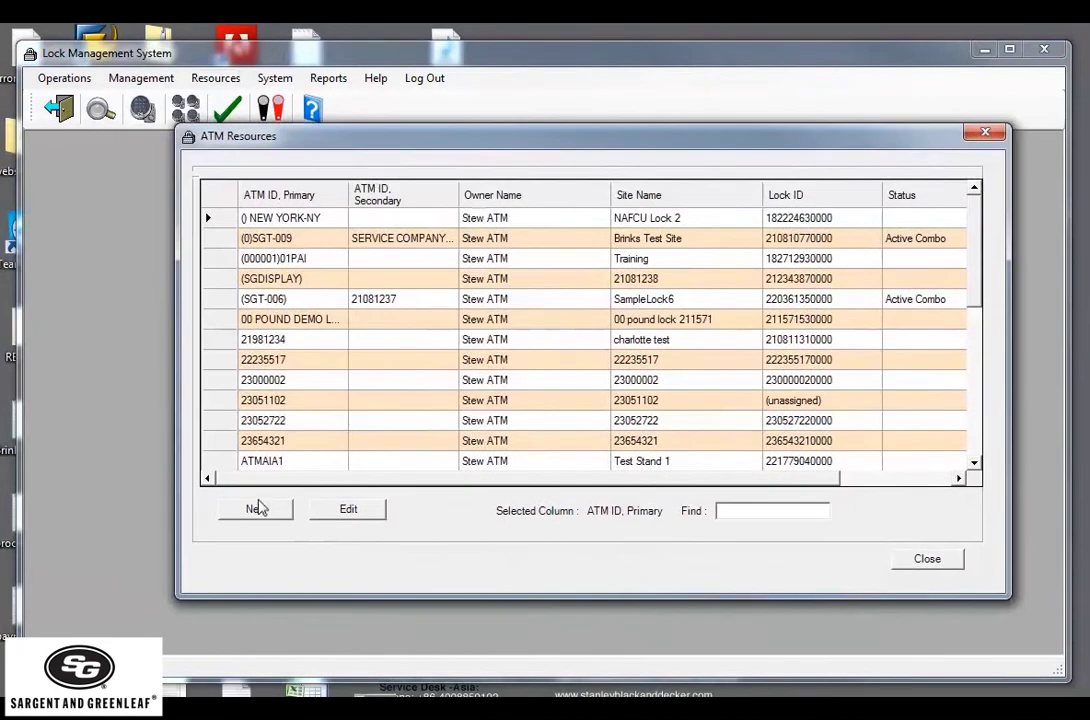
left_click(256, 509)
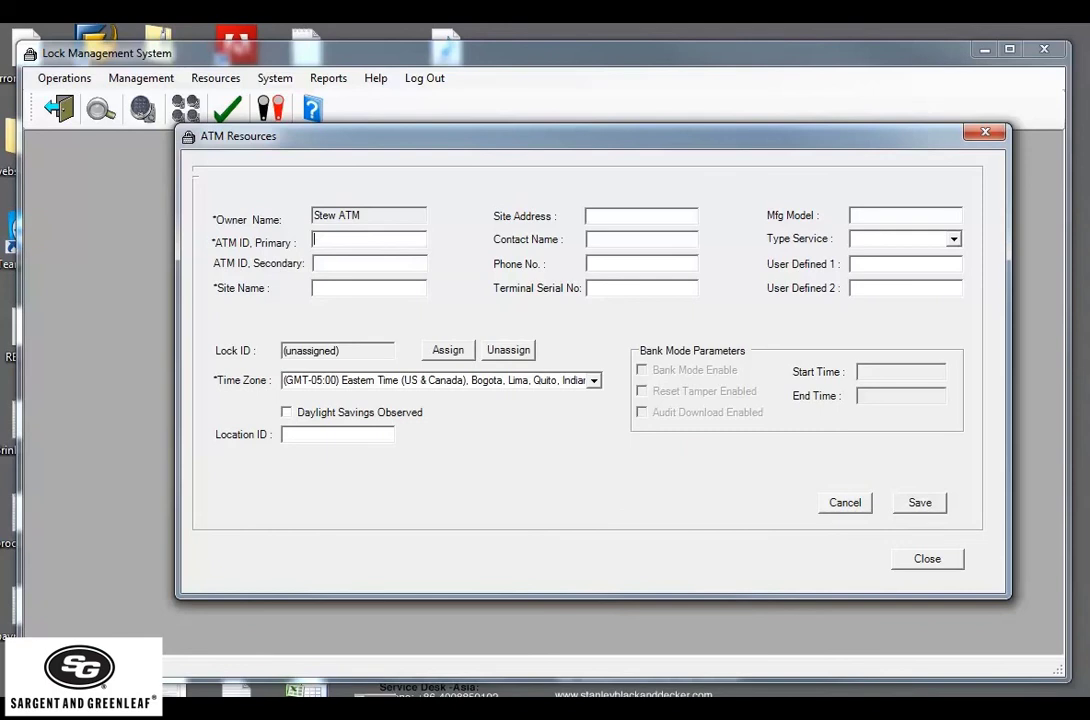
type("TK45386")
left_click(368, 288)
type("Bobs Gas and Go")
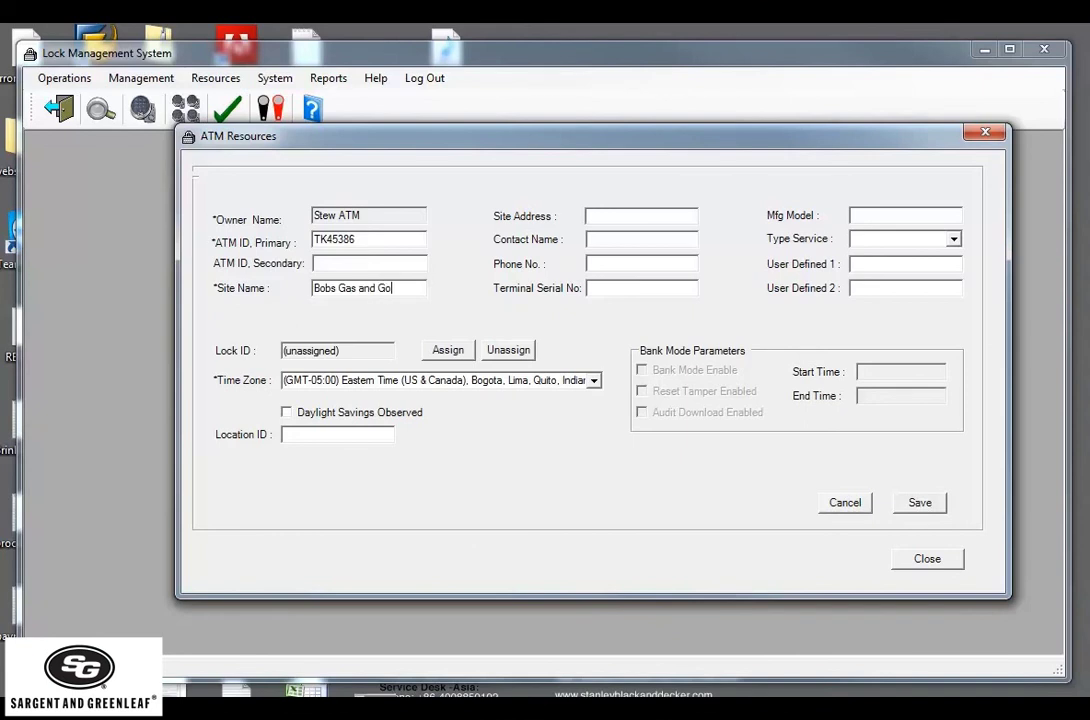
left_click(448, 351)
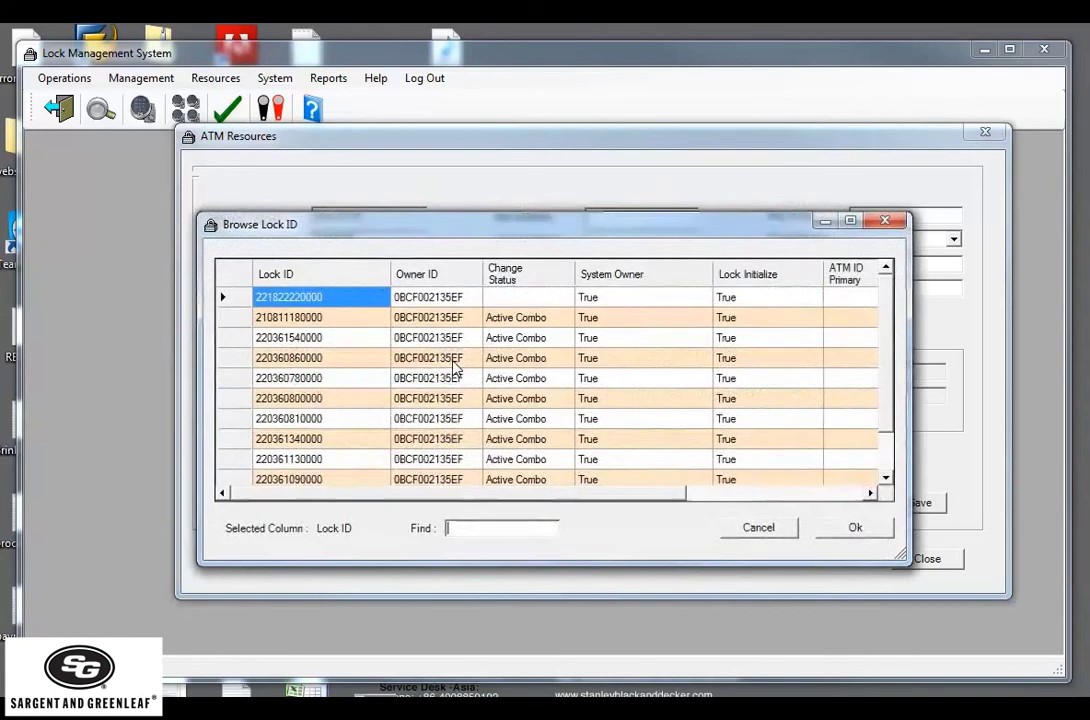
type("2218")
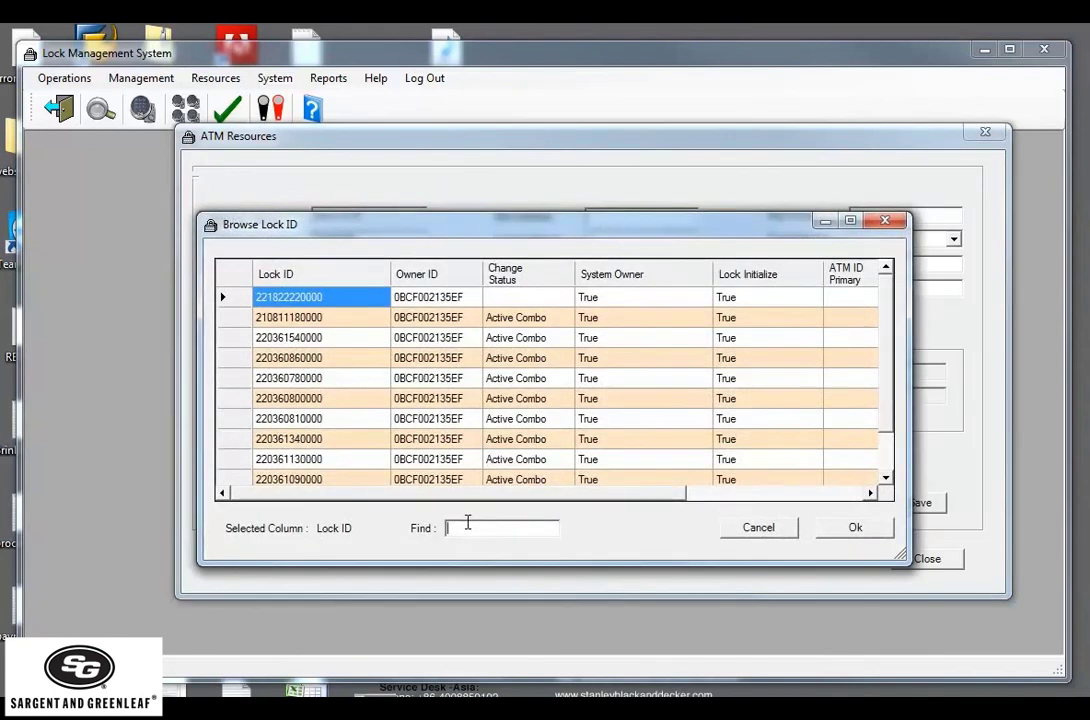
type("2")
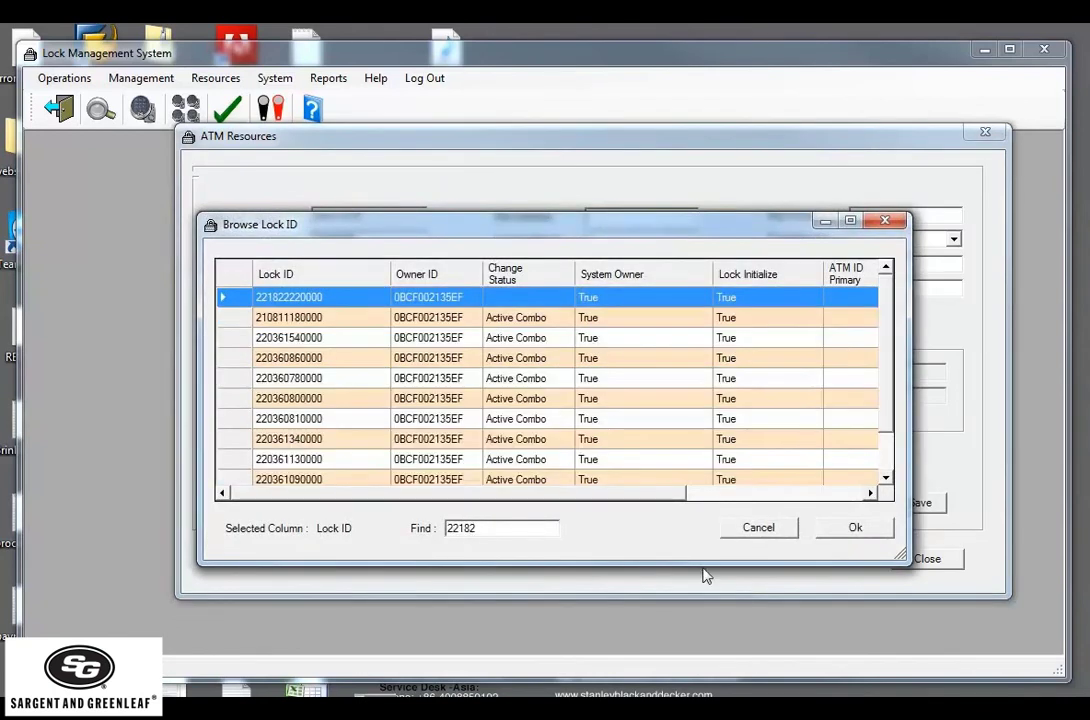
left_click(851, 531)
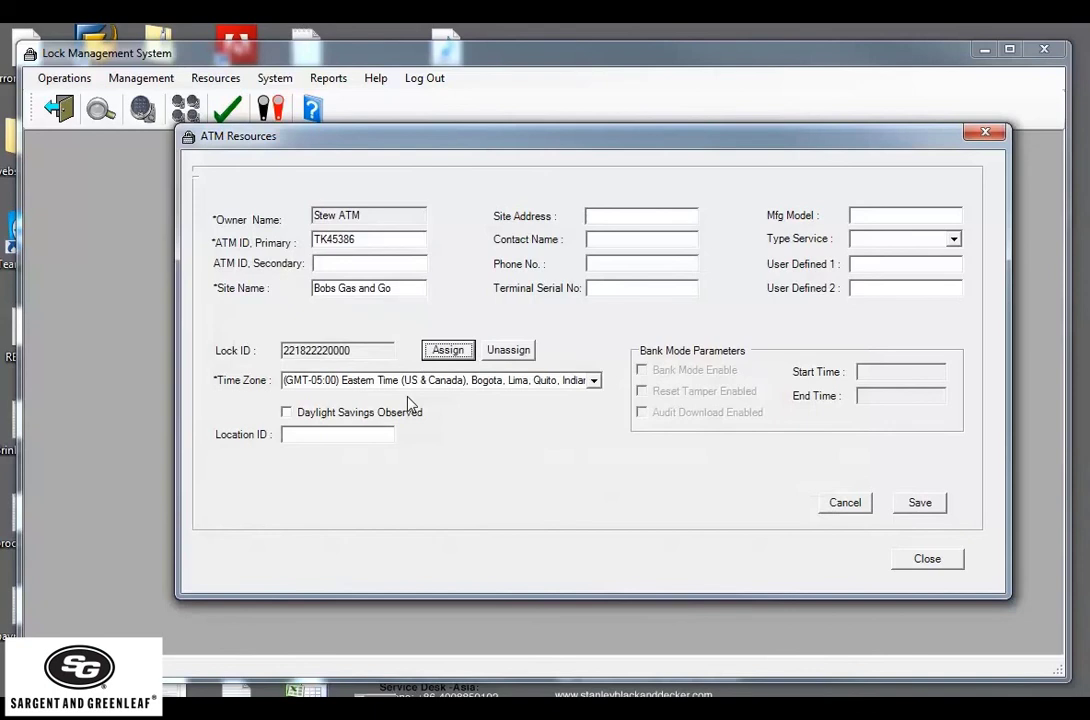
Set the ATM's time zone to (GMT-05:00) Eastern Time with daylight savings observed, then save the record and close the ATM list
left_click(592, 381)
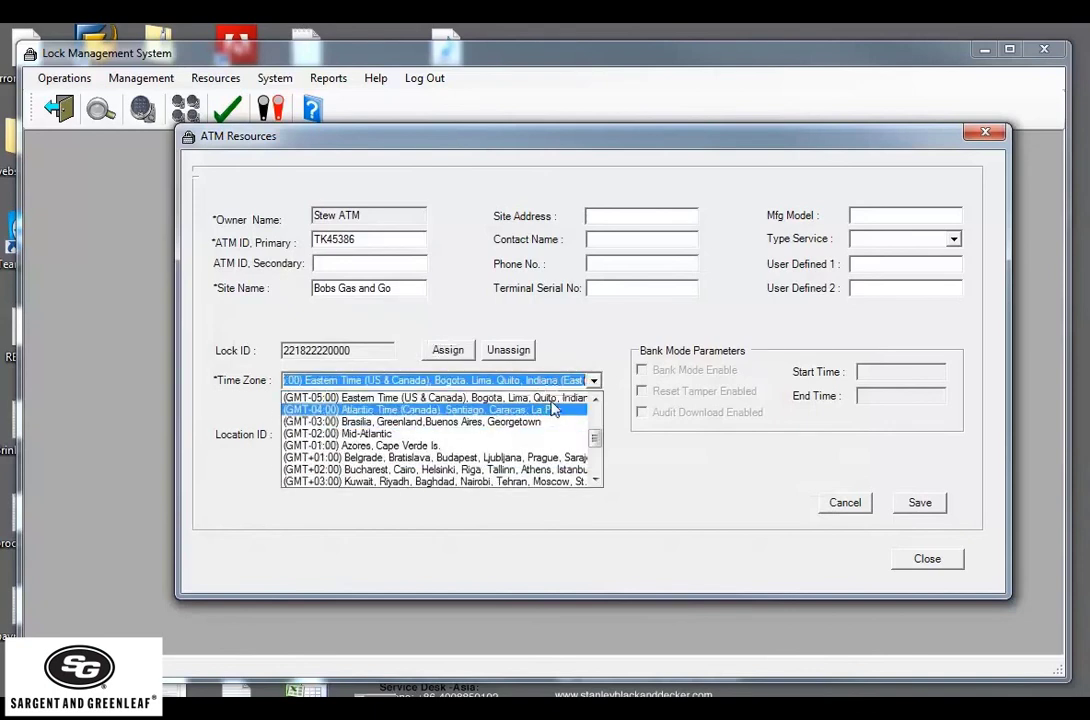
left_click(555, 398)
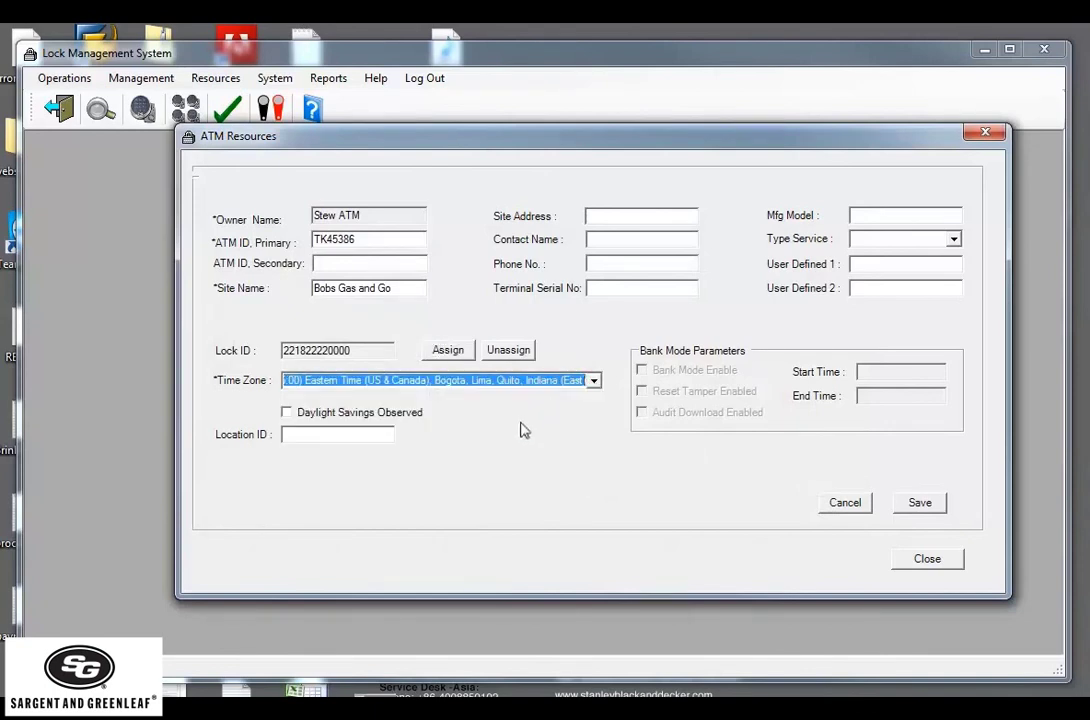
left_click(287, 413)
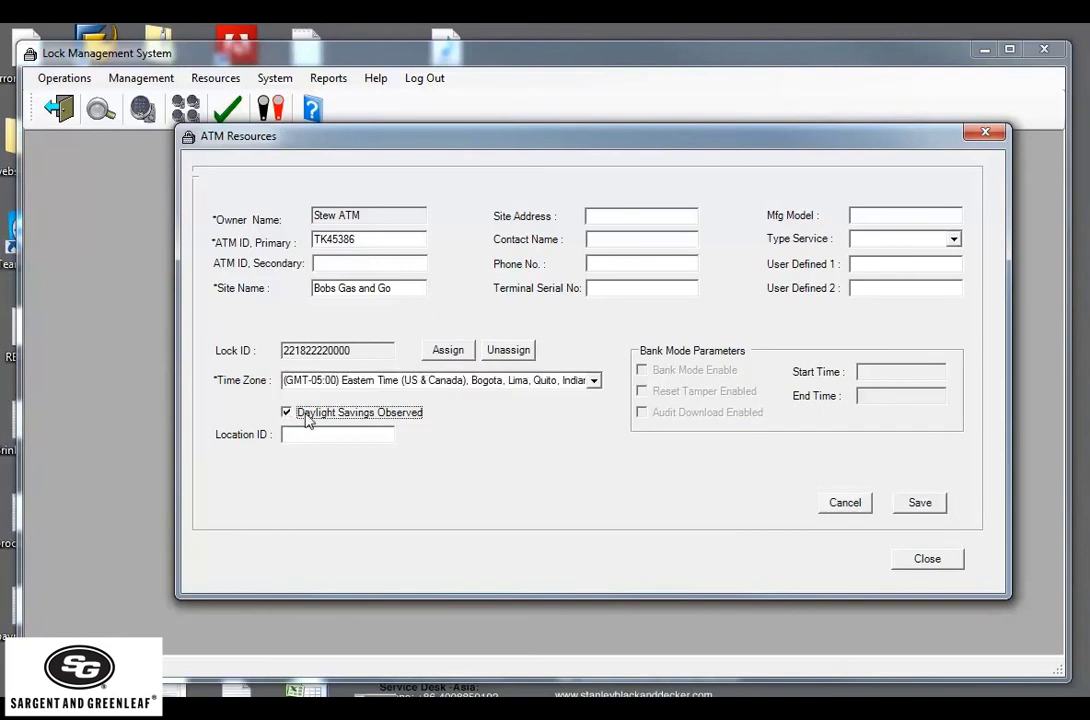
left_click(919, 503)
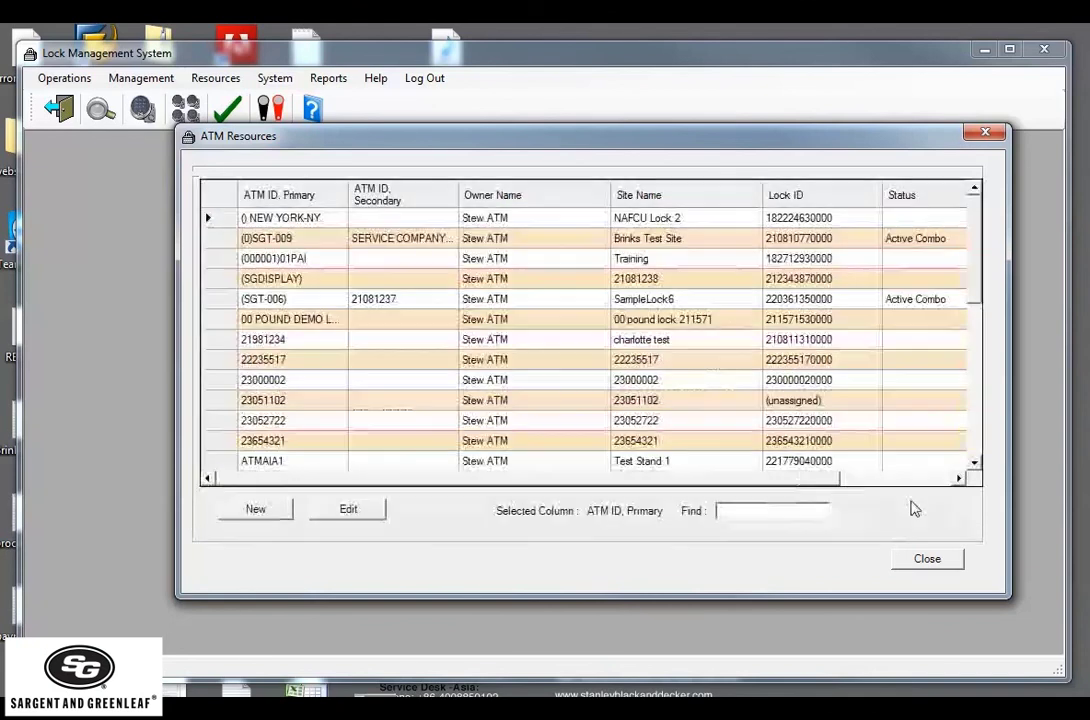
left_click(927, 561)
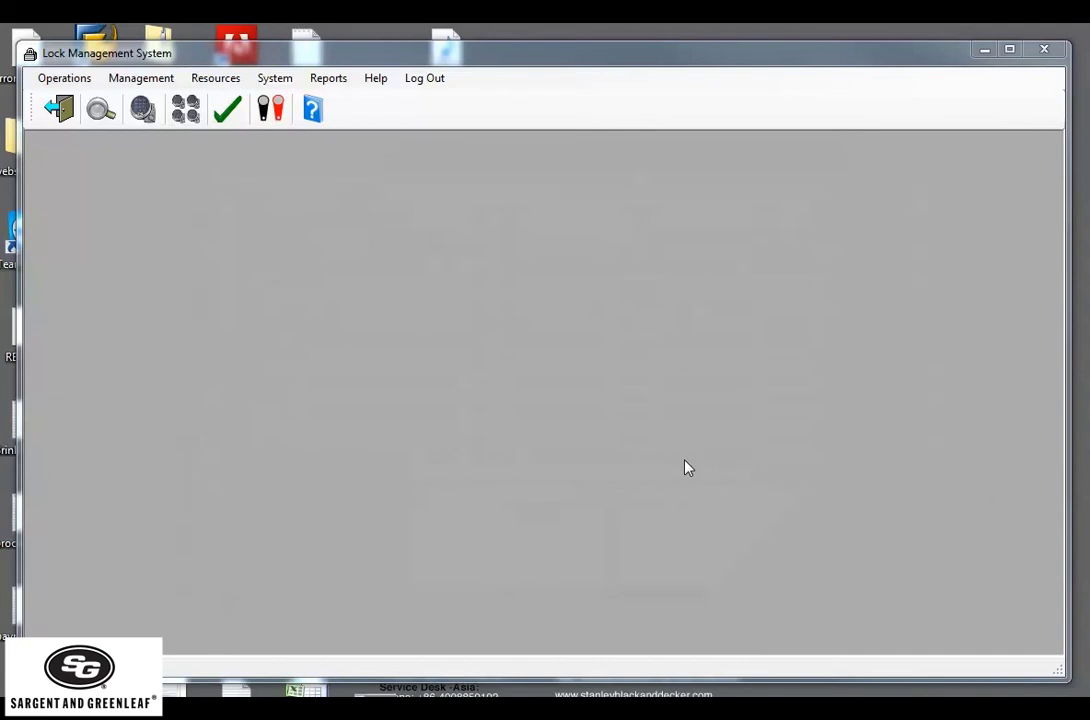